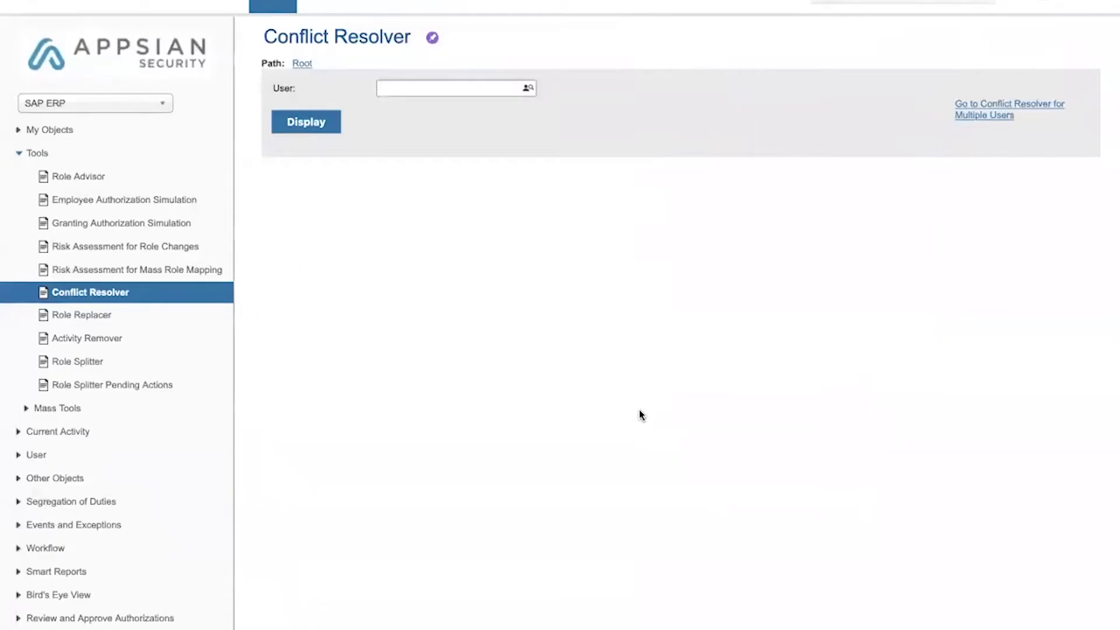
Choose the user by user ID and display that user's existing SoD violations.
click(436, 87)
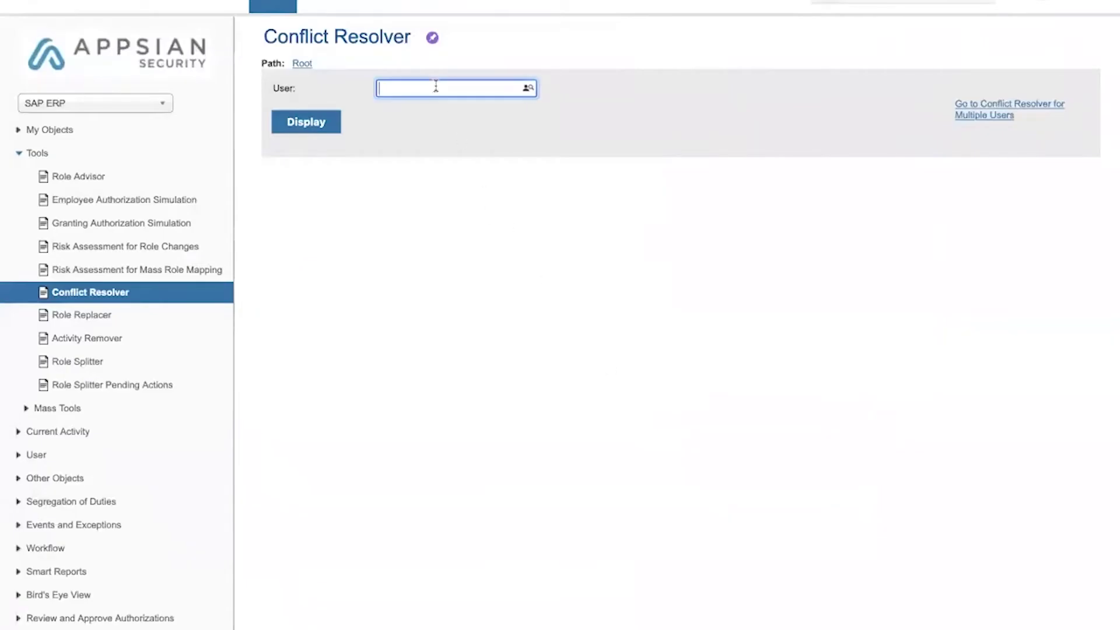
text(kellyt)
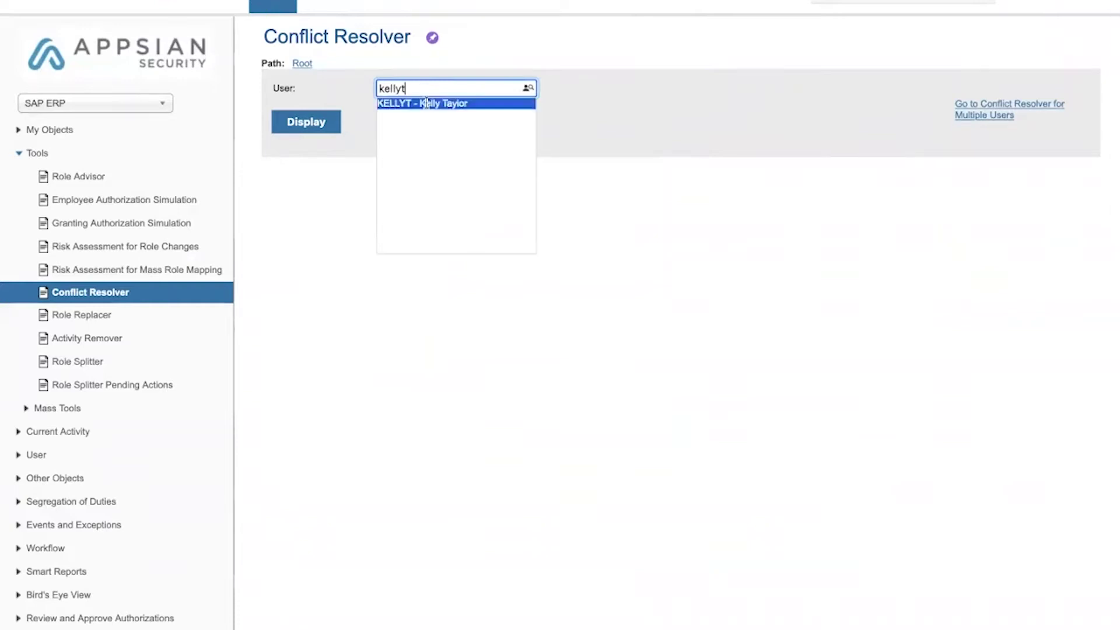
click(426, 103)
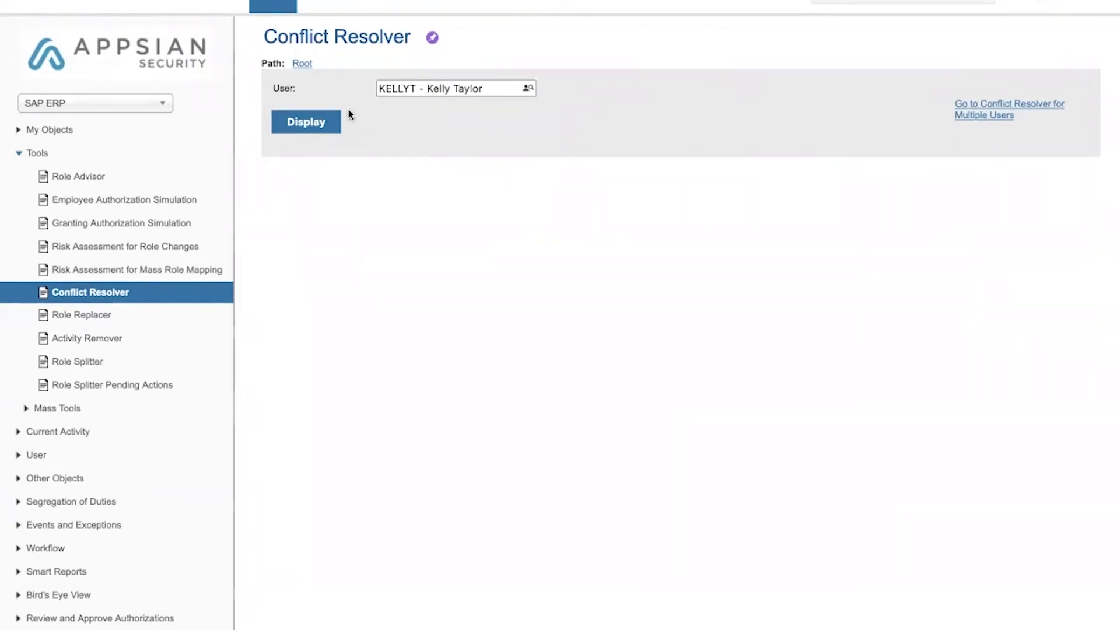
click(308, 125)
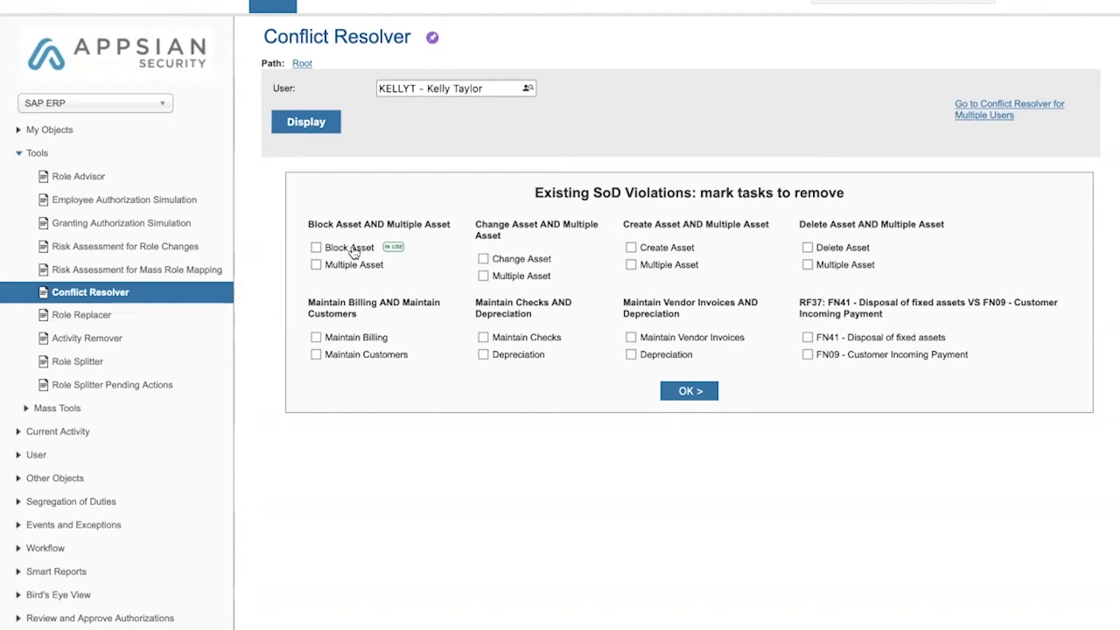
Examine the activity group content of Multiple Asset and Block Asset, including when each activity was last used.
click(354, 265)
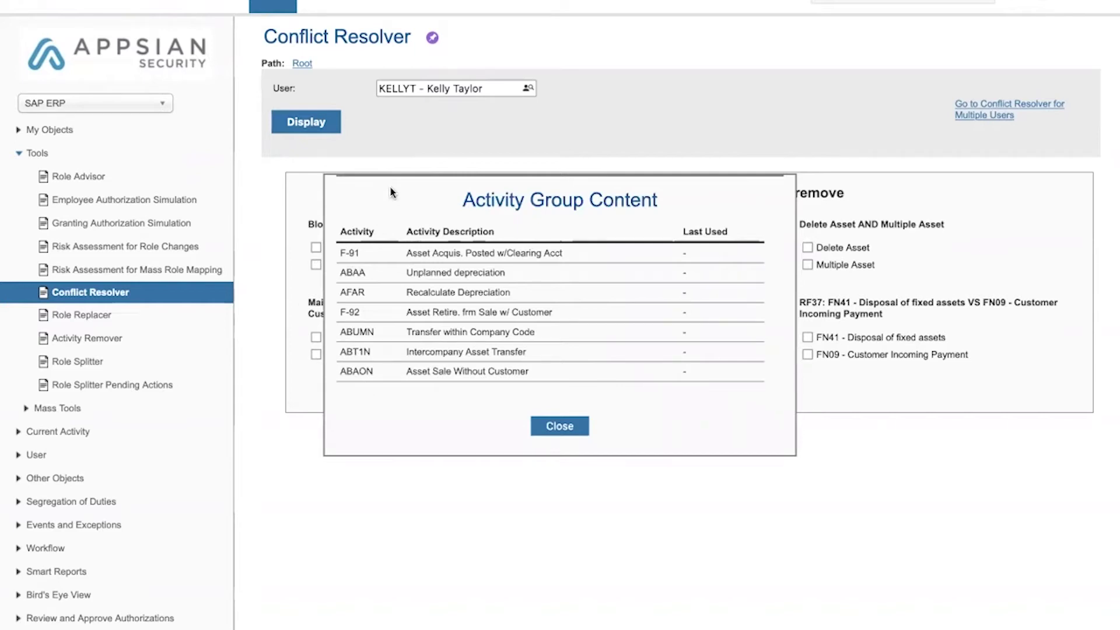
click(557, 426)
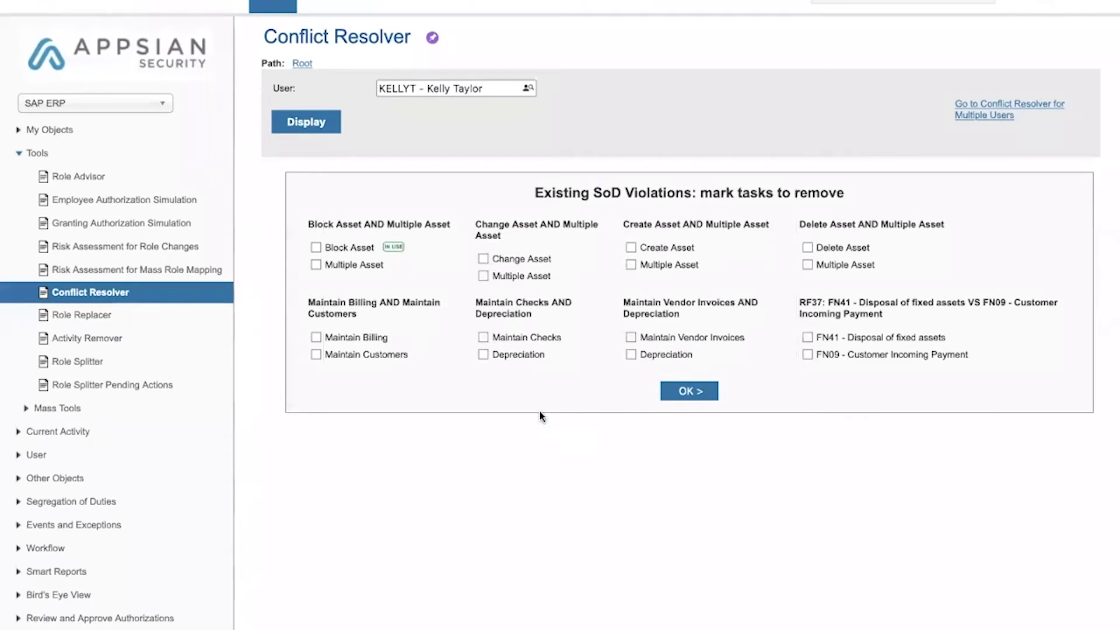
click(350, 248)
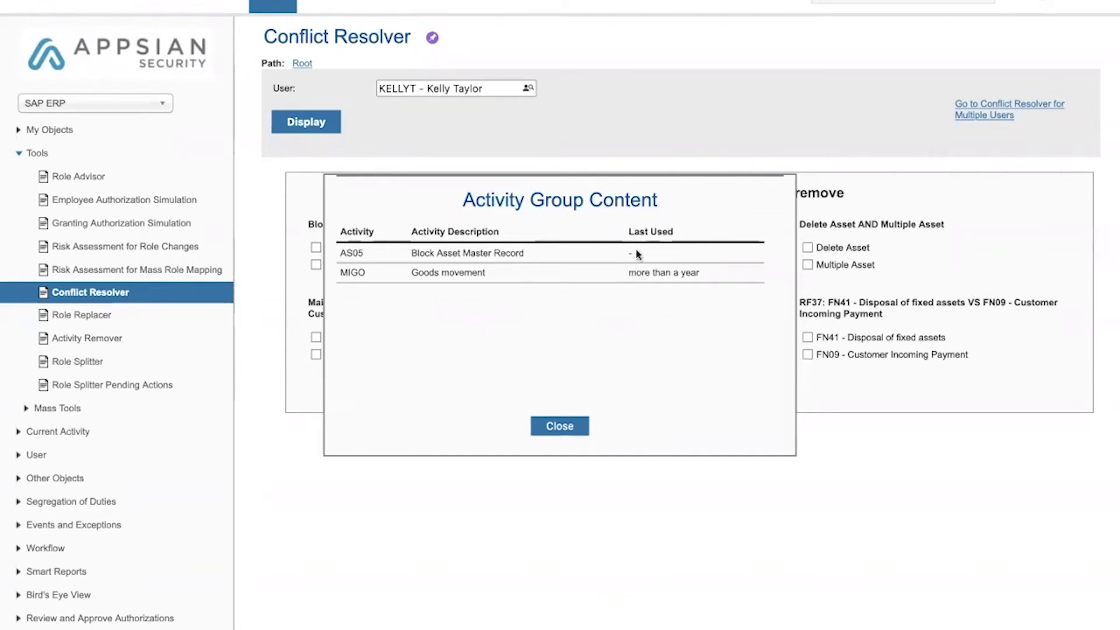
click(555, 434)
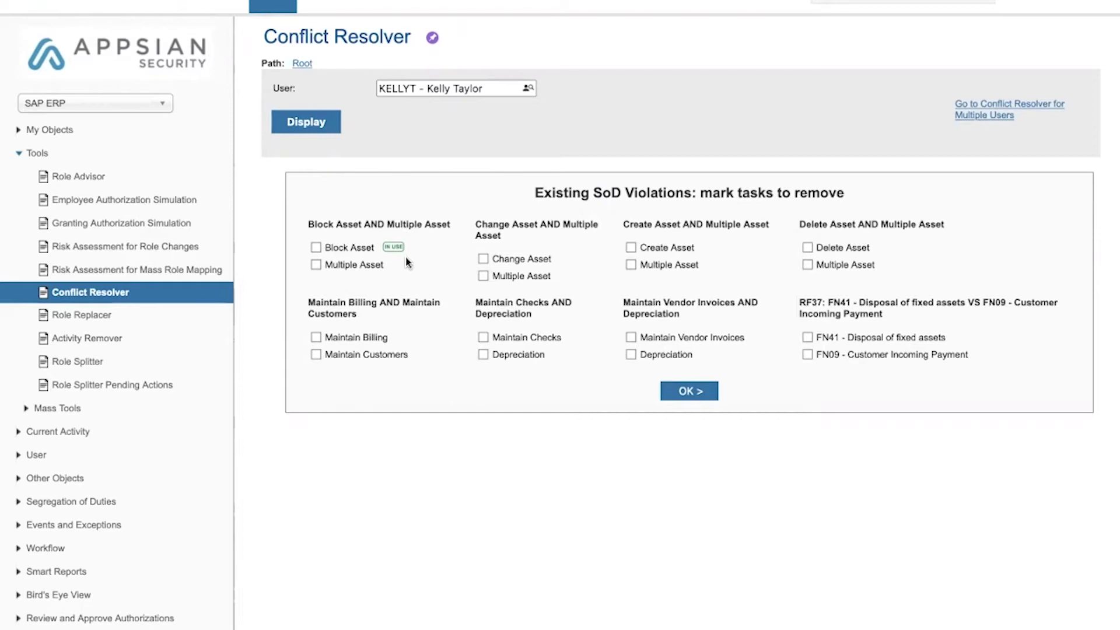
Mark Multiple Asset, Maintain Customers, Depreciation and FN09 - Customer Incoming Payment for removal and confirm the selection.
click(316, 265)
click(315, 355)
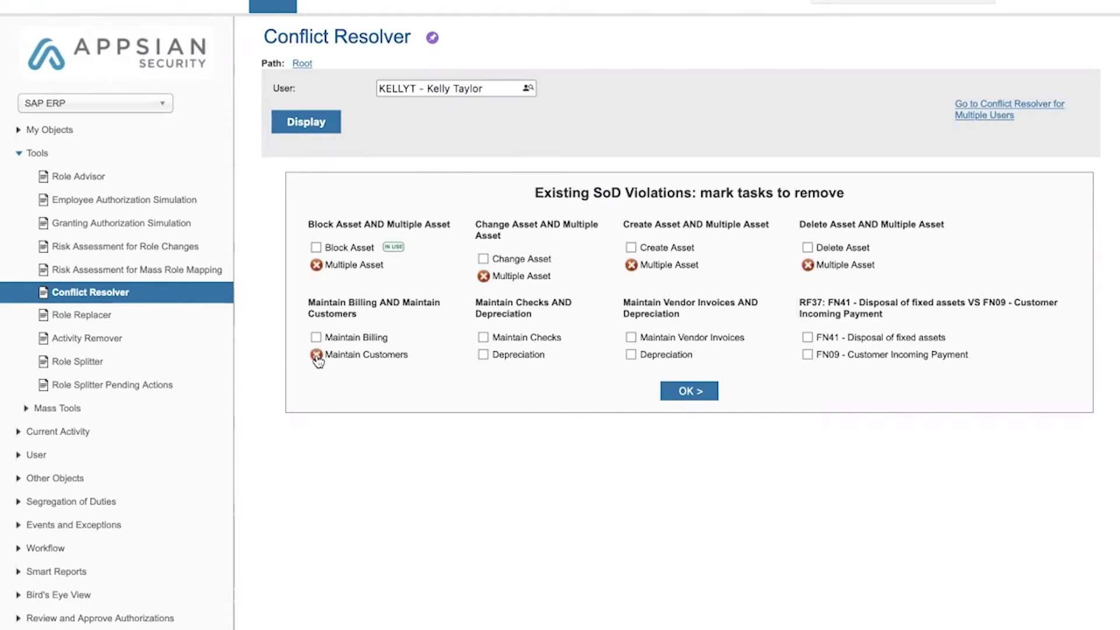
click(483, 355)
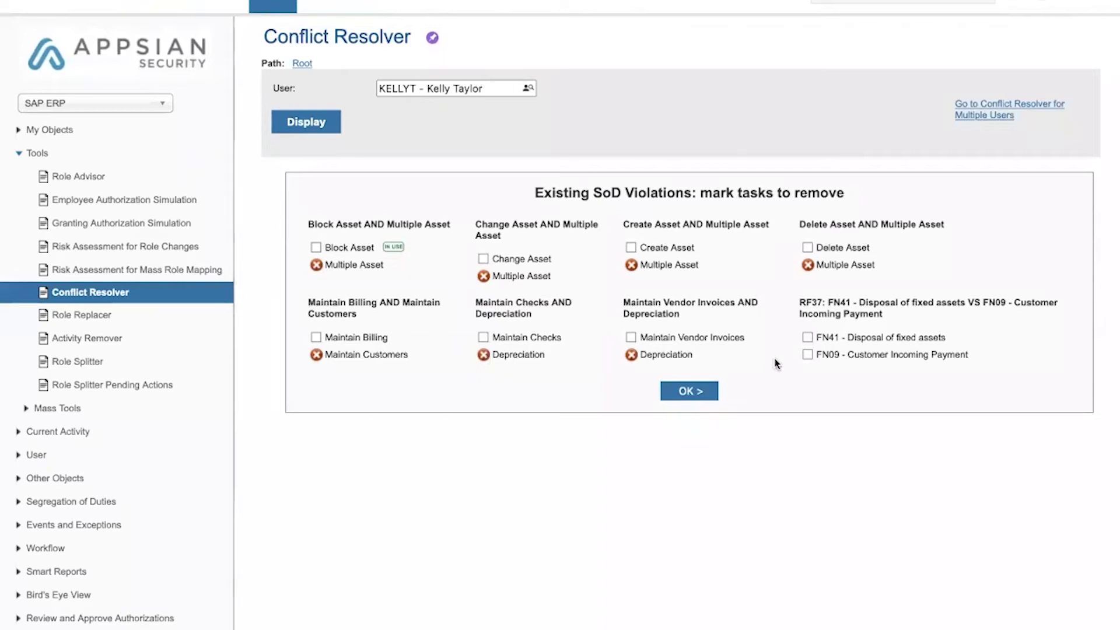
click(808, 355)
click(678, 390)
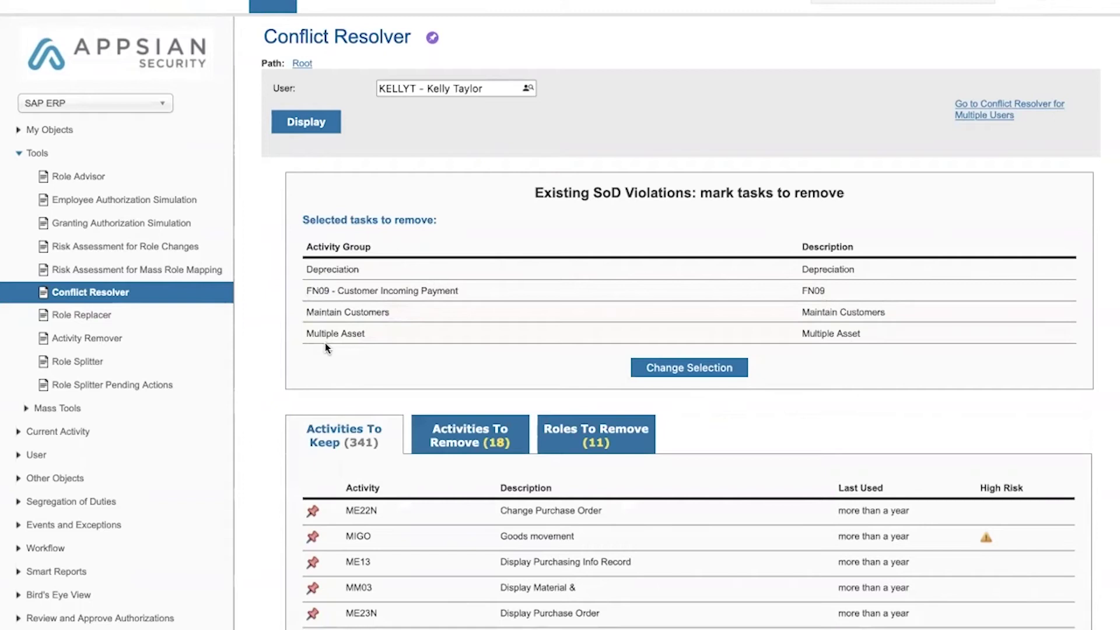
Review the activities to remove, the roles to remove and the activities to keep for the selected tasks.
click(468, 442)
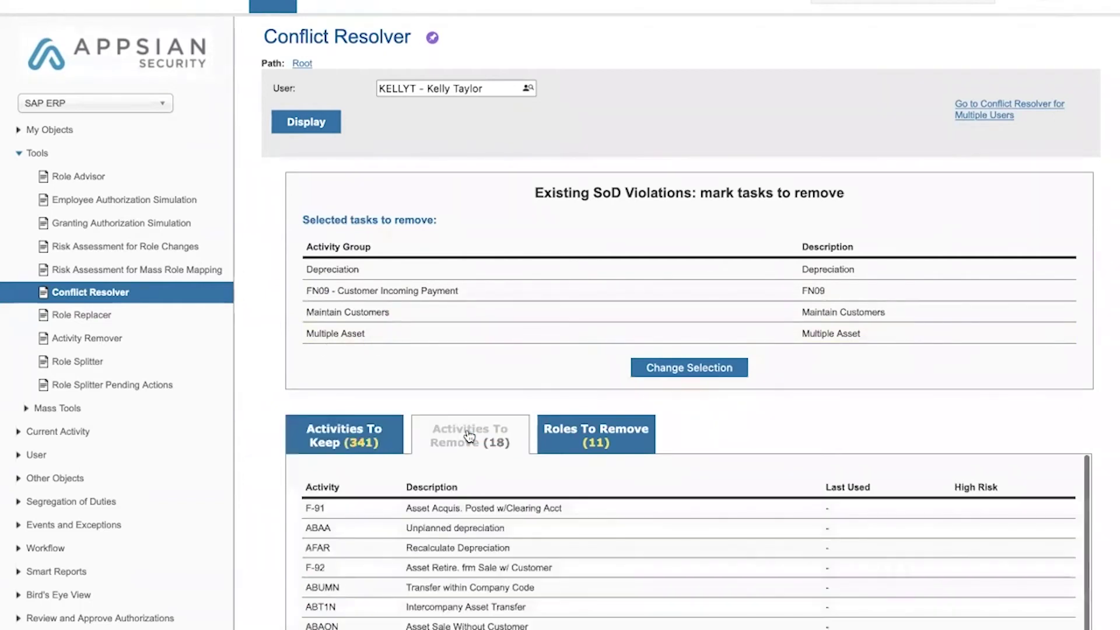
scroll(470, 437, down, 1)
scroll(468, 435, down, 5)
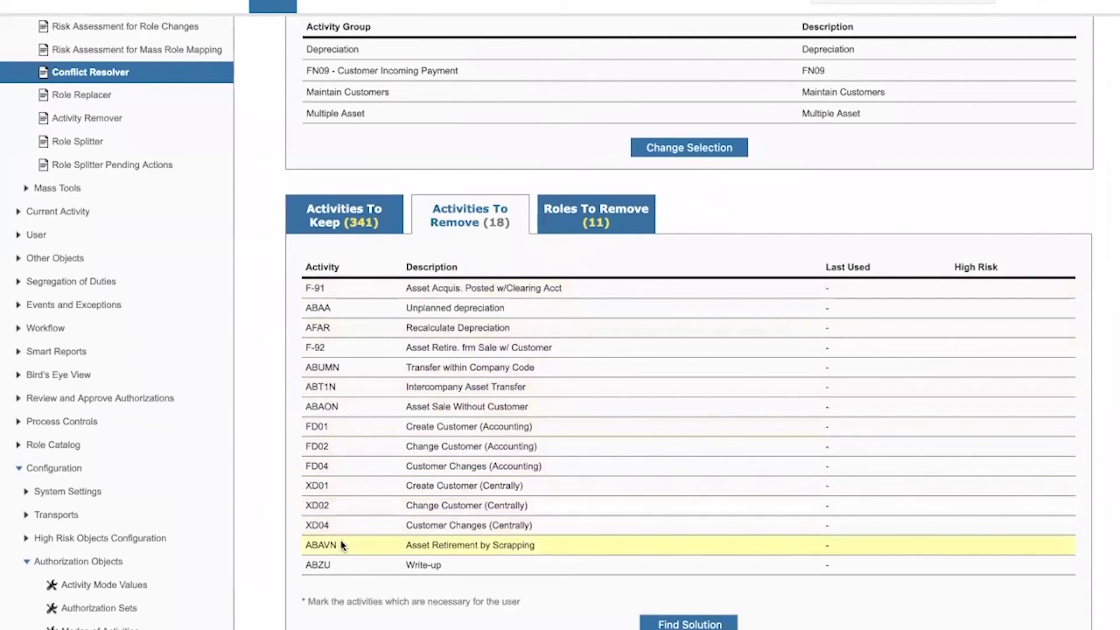
click(558, 221)
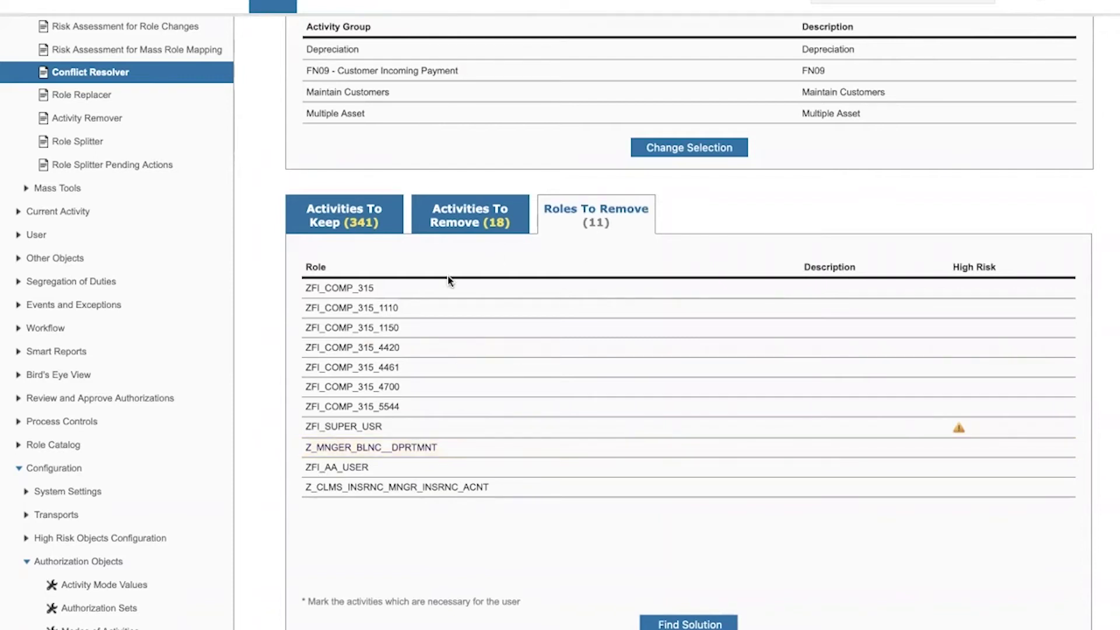
click(318, 224)
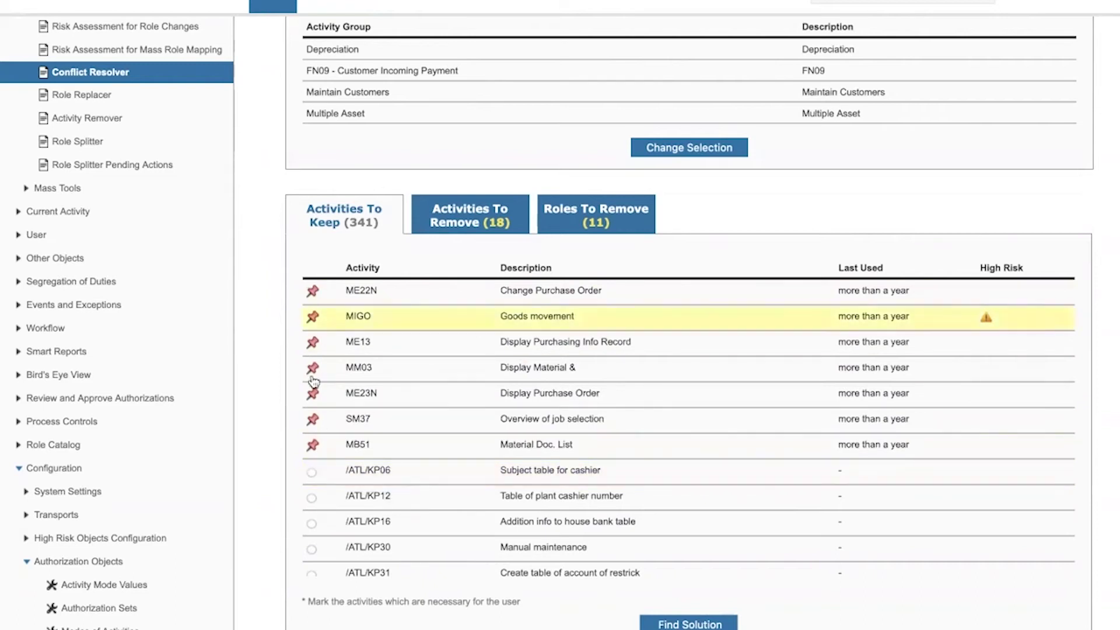
Try toggling the necessary marks of /ATL/KP06 and MB51 among the activities to keep.
click(313, 476)
click(313, 475)
click(313, 446)
click(312, 447)
Find solutions that remove the selected tasks while keeping the pinned activities.
click(688, 625)
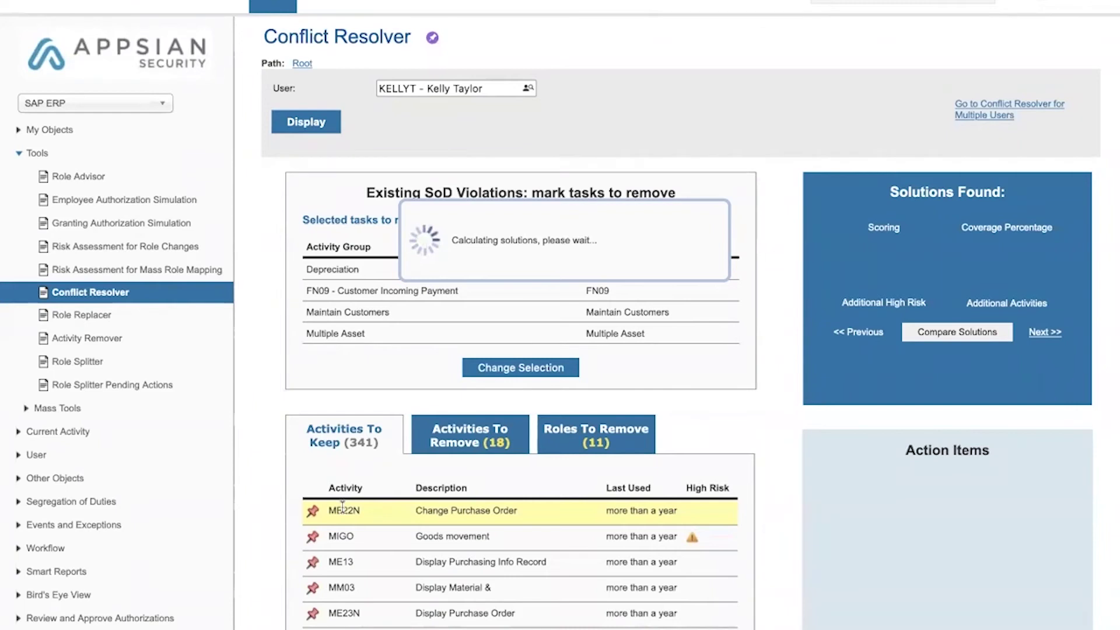
scroll(342, 508, down, 4)
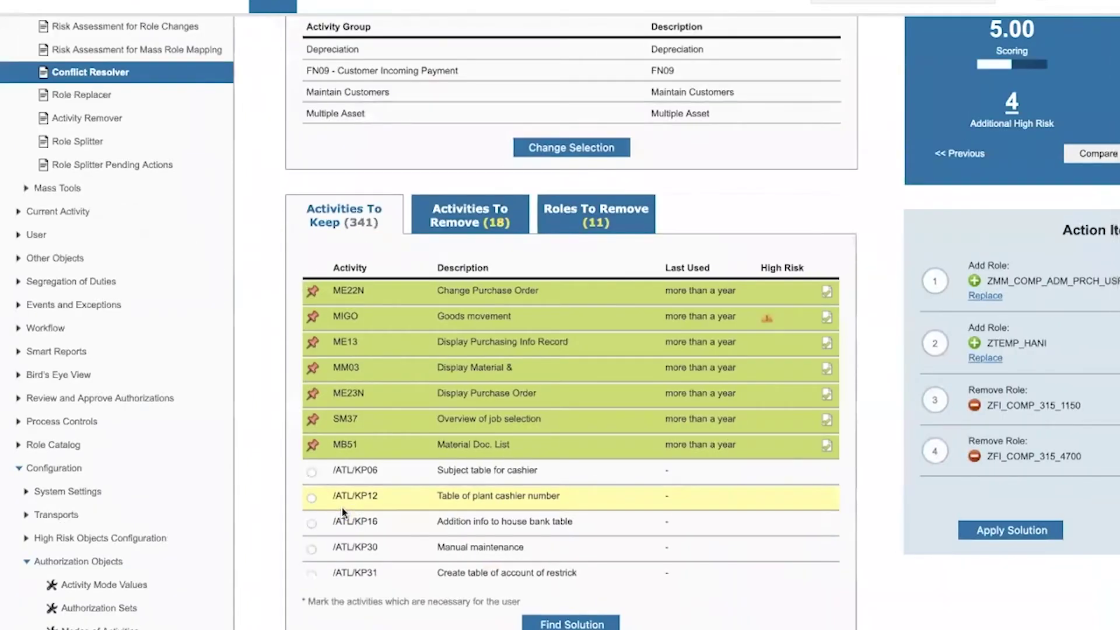
scroll(657, 387, up, 4)
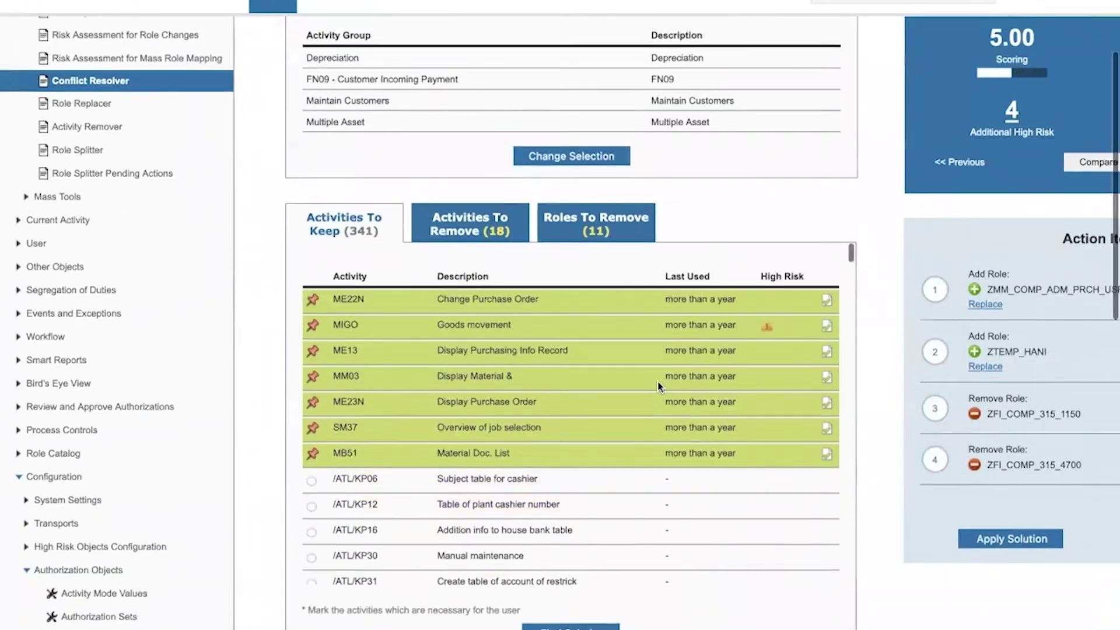
scroll(658, 387, right, 5)
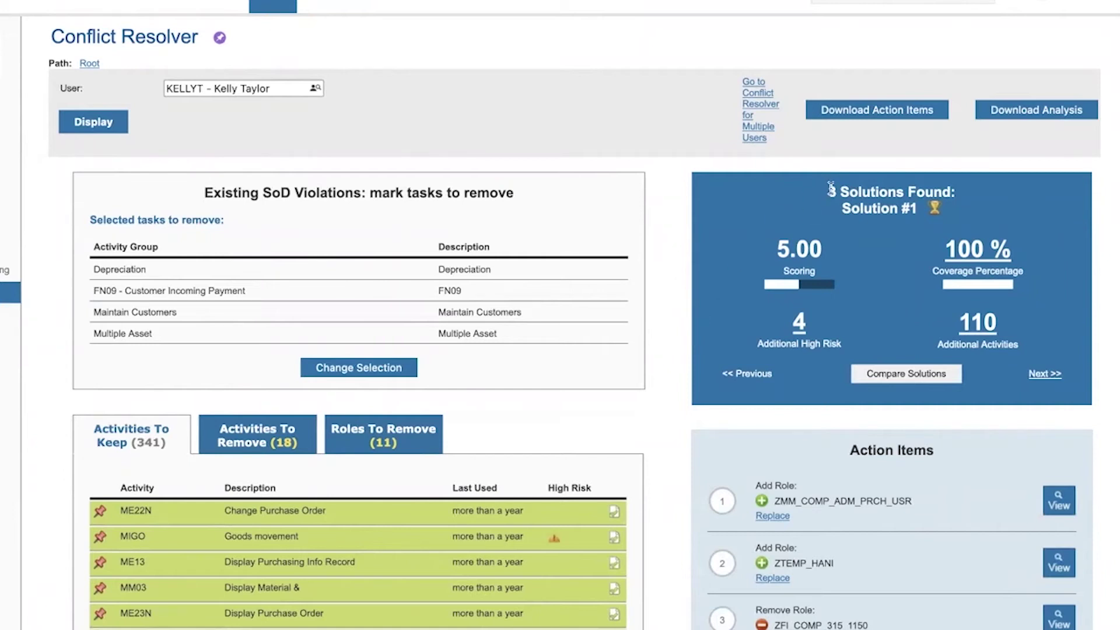
Examine the summary of Solution #1 and its list of additional high risk activities.
drag(828, 192, 956, 208)
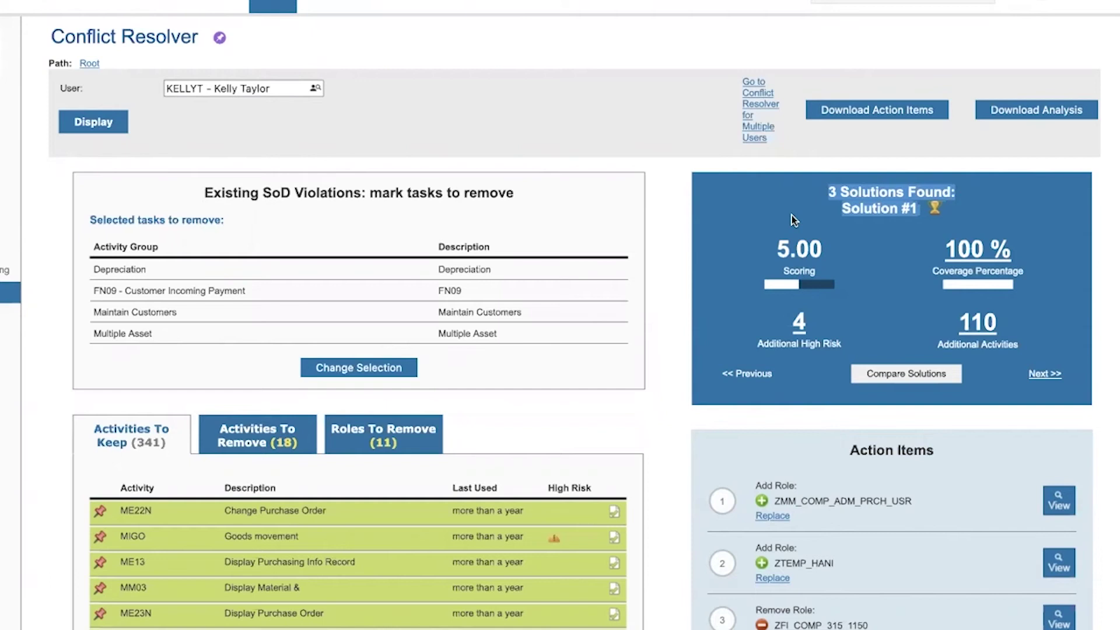
scroll(792, 215, down, 3)
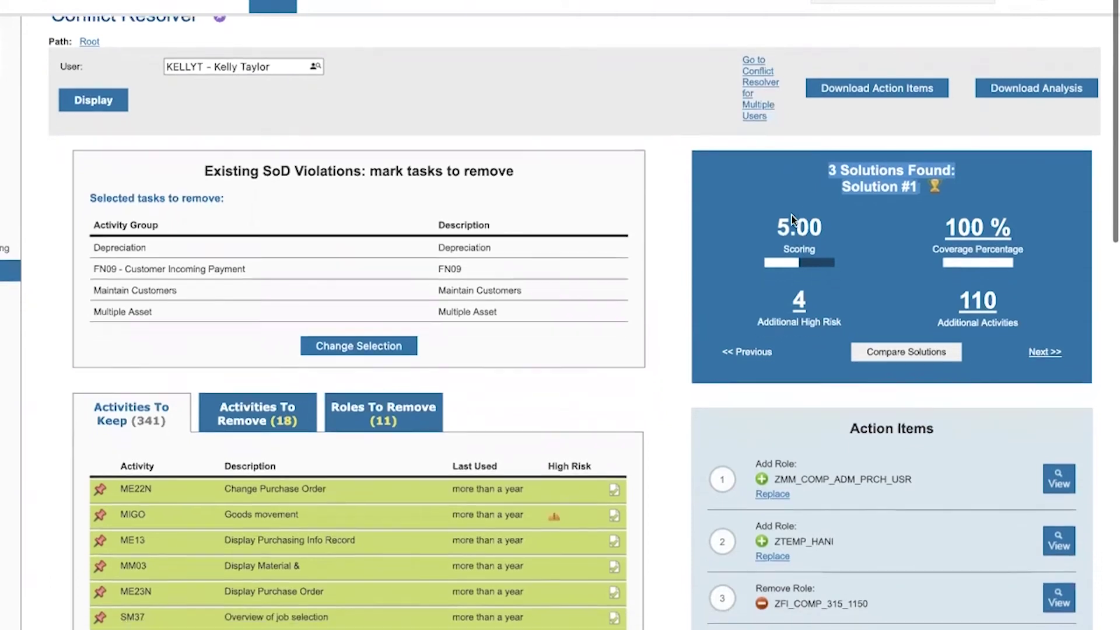
scroll(791, 187, down, 1)
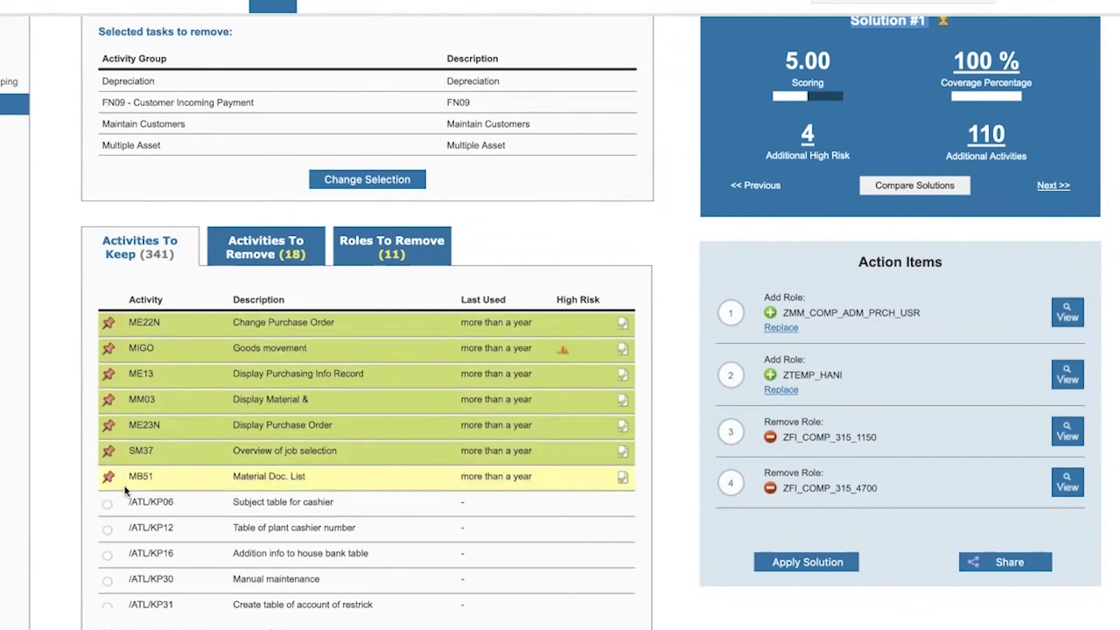
click(808, 143)
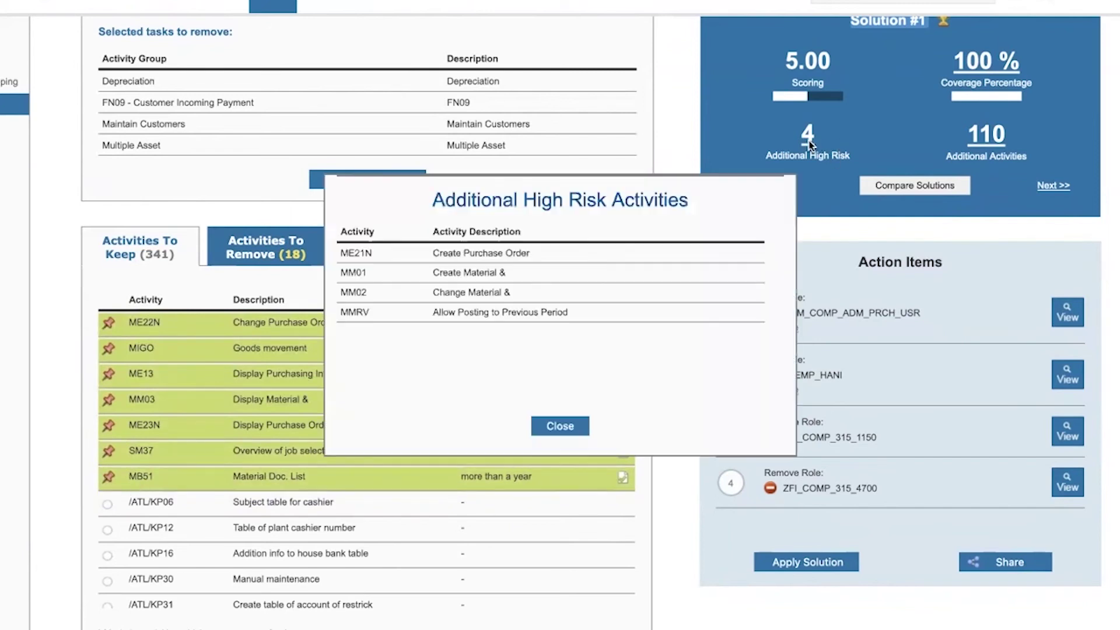
click(553, 426)
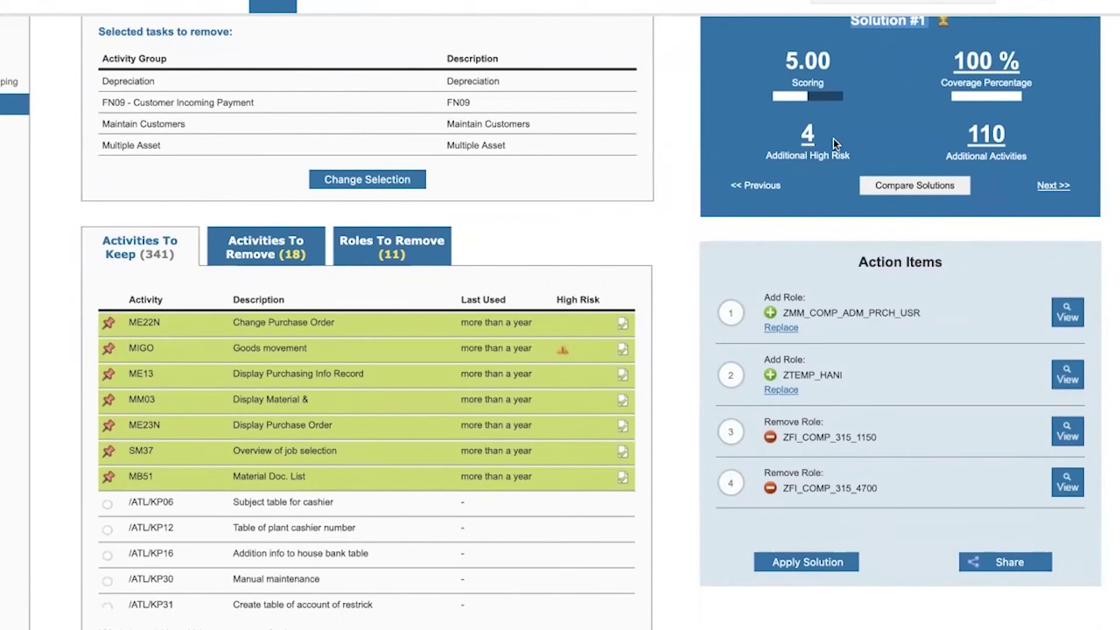
Read through the full list of action items for Solution #1, covering the roles to add and remove.
triple_click(873, 255)
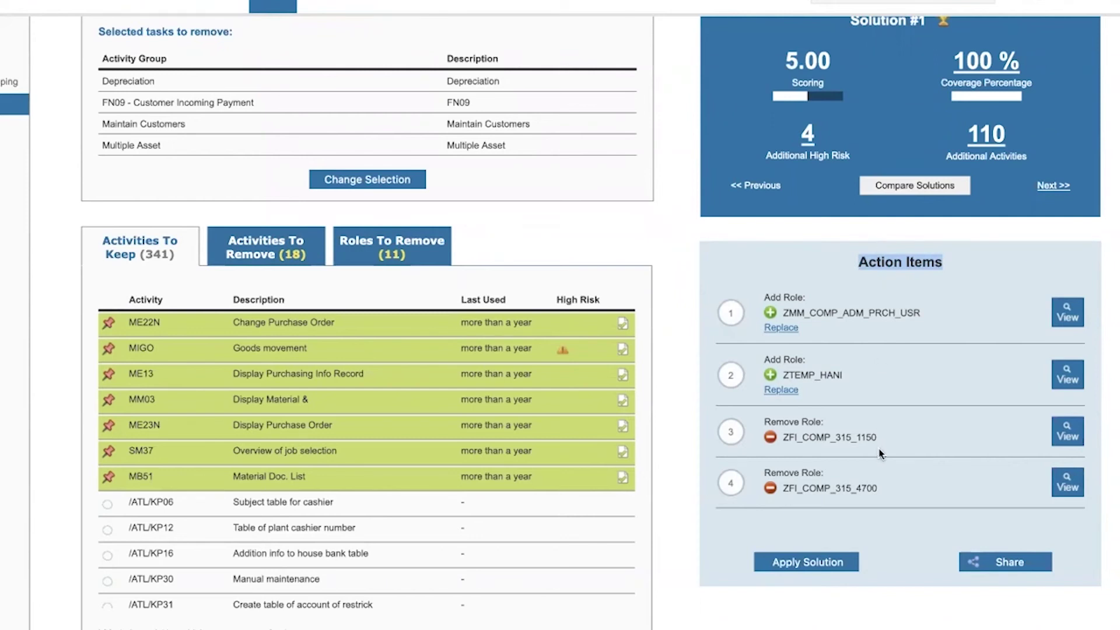
scroll(880, 454, down, 8)
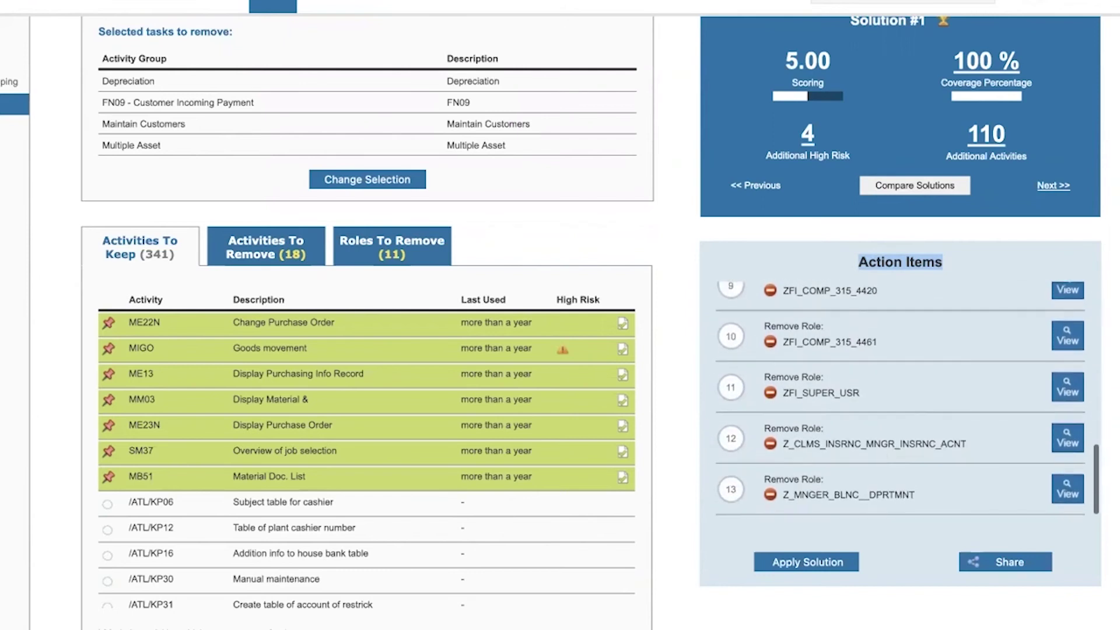
scroll(560, 315, up, 4)
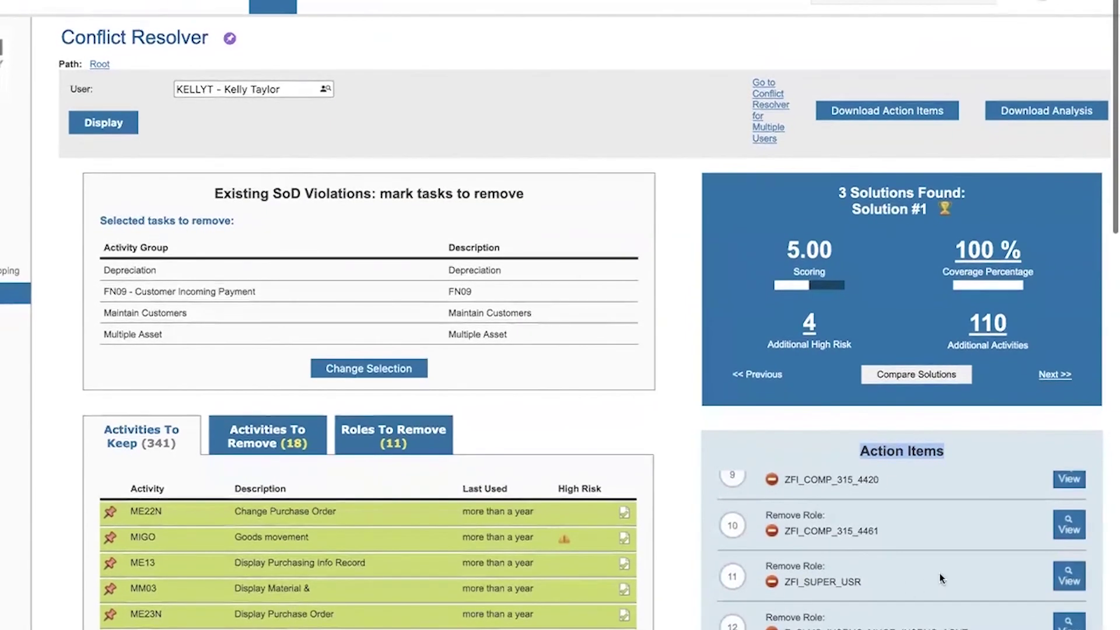
scroll(922, 563, up, 8)
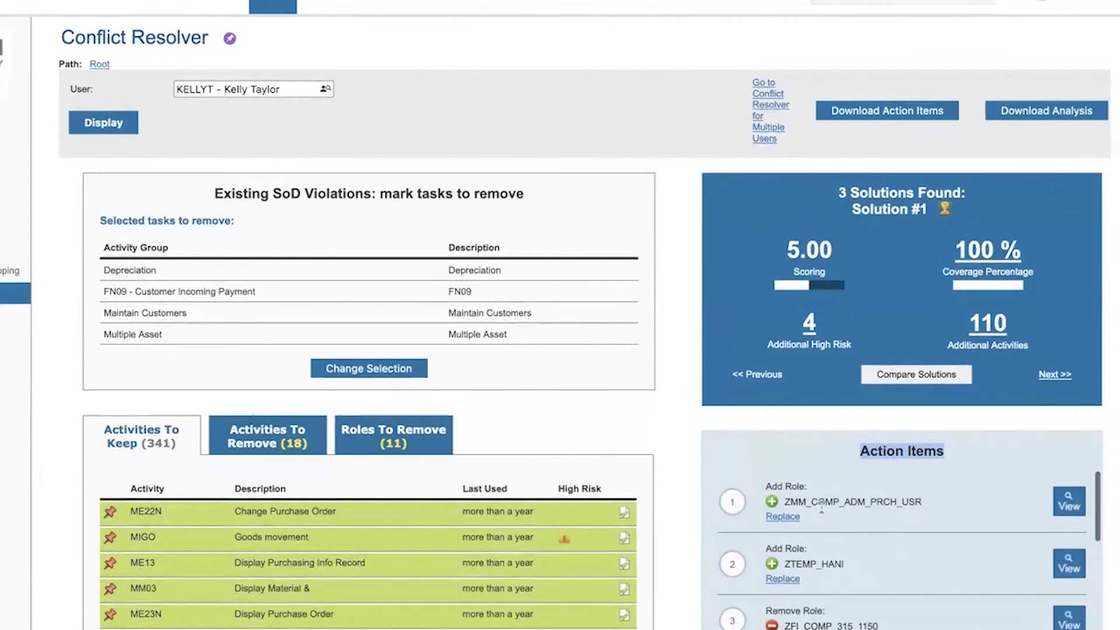
Compare the pinned activities to keep with the scoring, coverage and role changes proposed in Solution #1.
scroll(671, 443, down, 3)
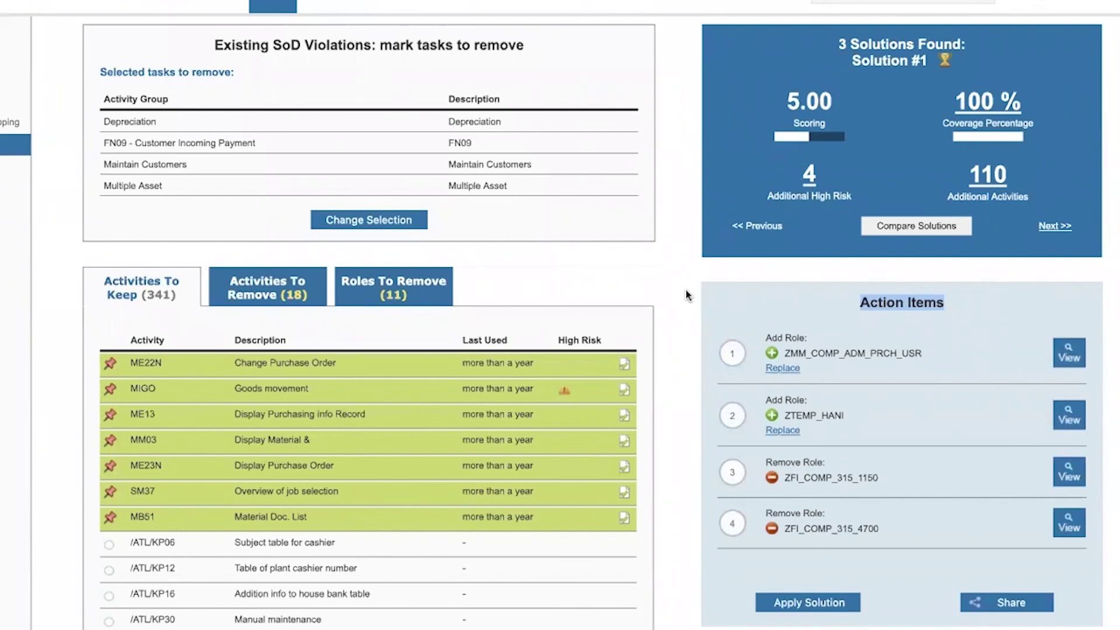
scroll(686, 296, up, 3)
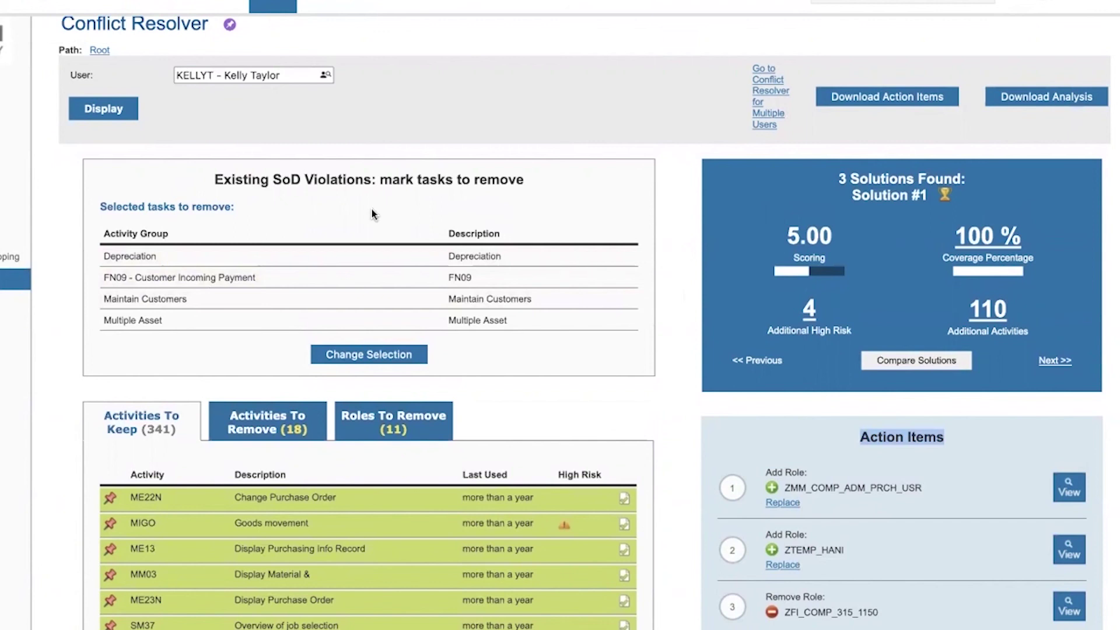
scroll(627, 460, down, 5)
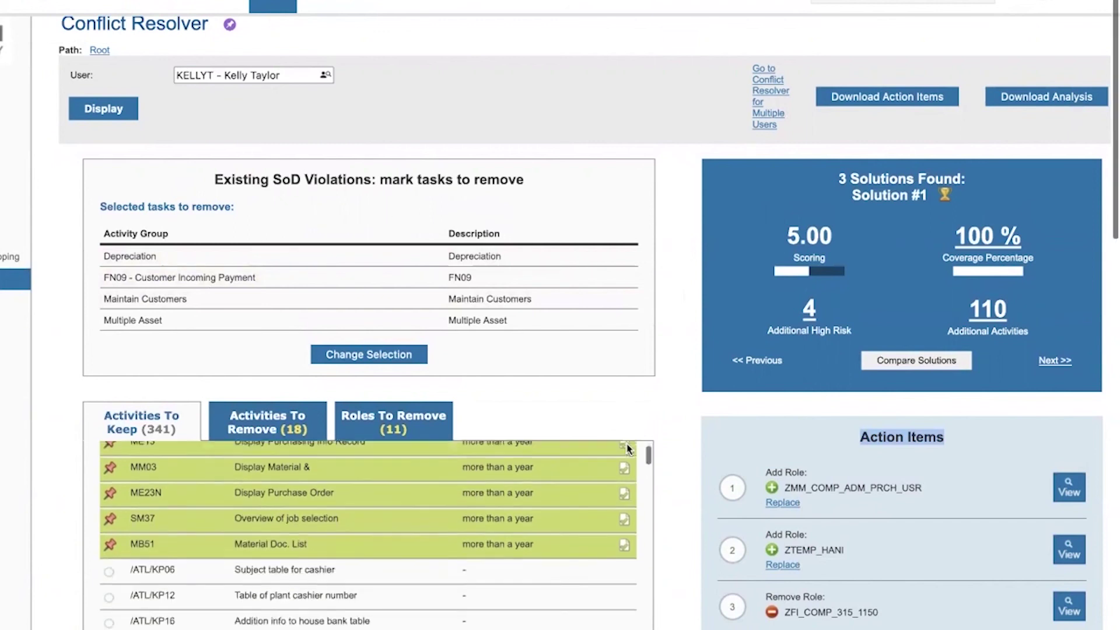
right_click(707, 521)
click(670, 516)
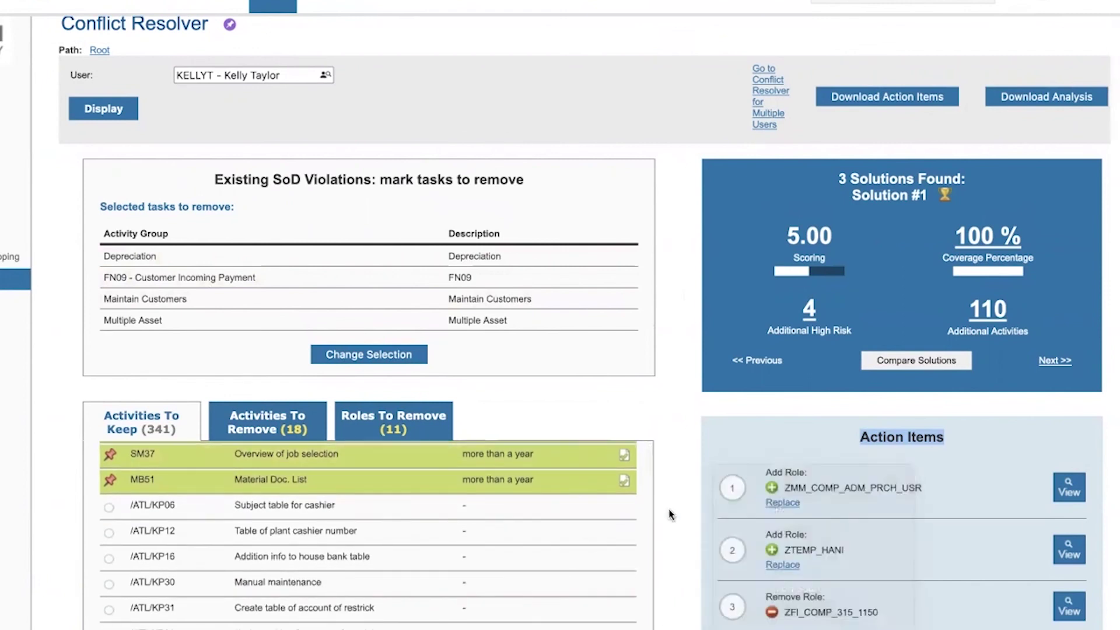
scroll(670, 517, down, 2)
scroll(512, 408, up, 5)
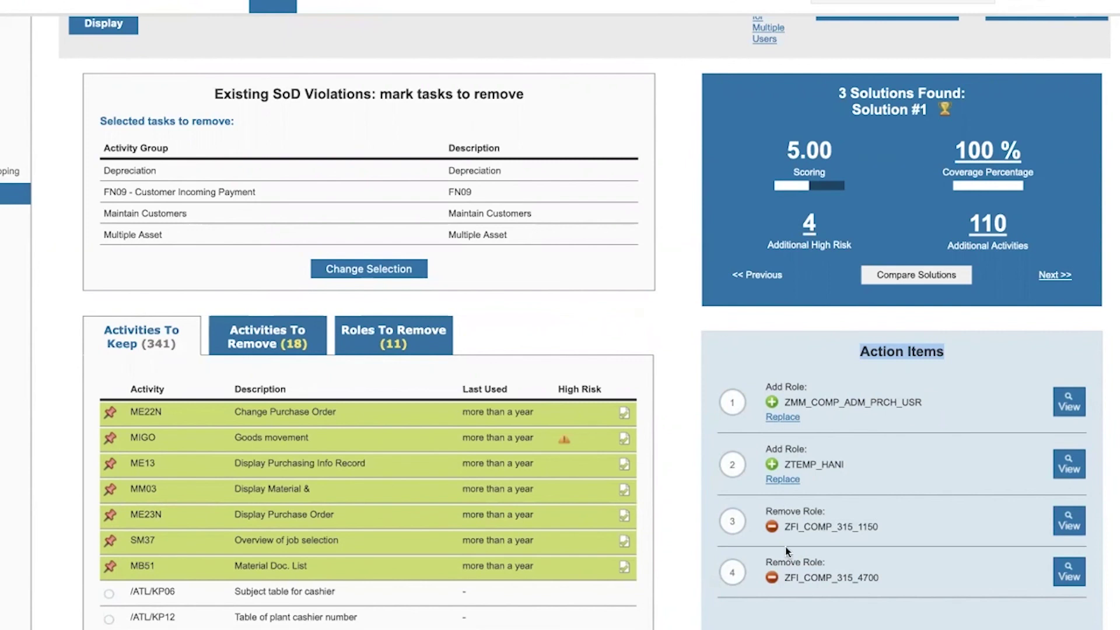
scroll(785, 551, down, 2)
scroll(733, 624, down, 3)
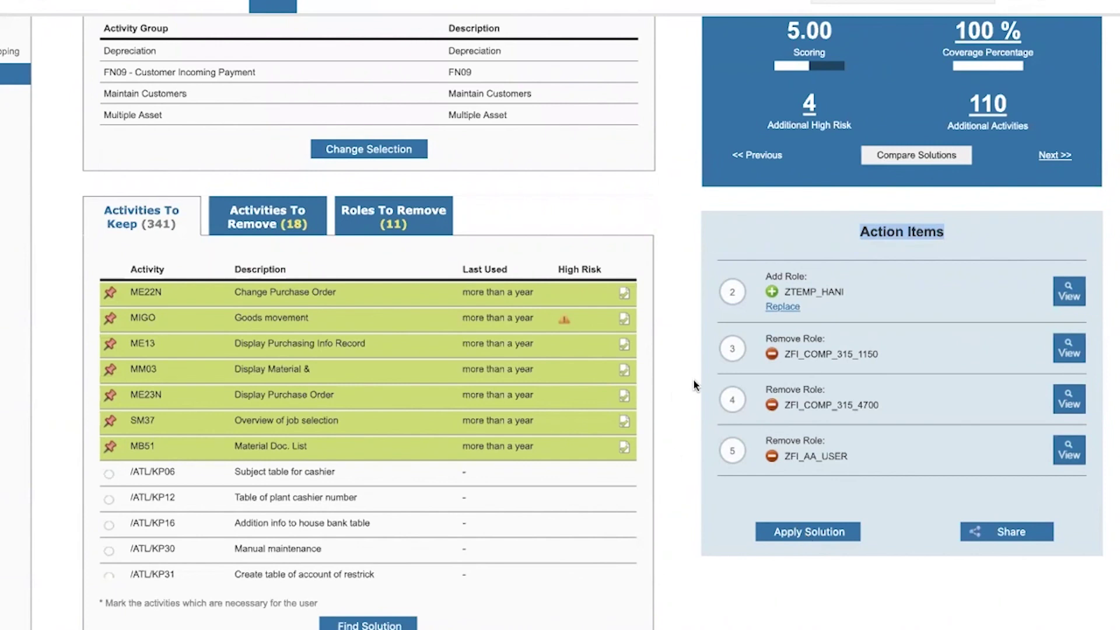
scroll(695, 380, up, 4)
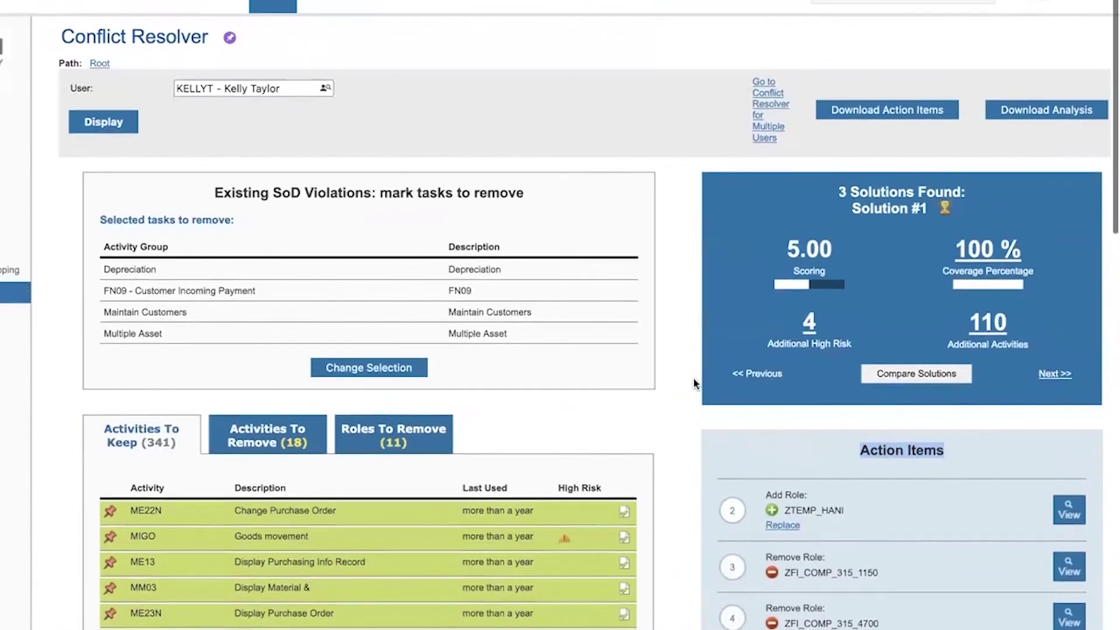